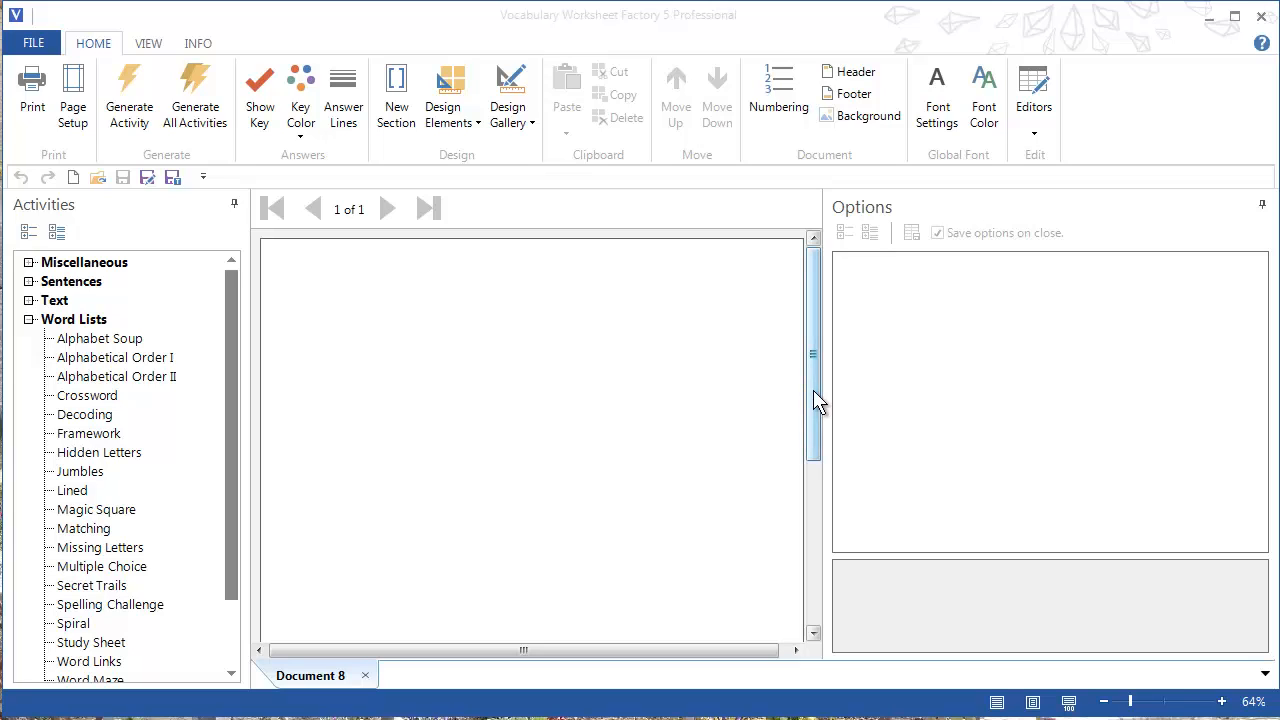
Insert a Title Group design element on the blank worksheet
drag(813, 392, 812, 426)
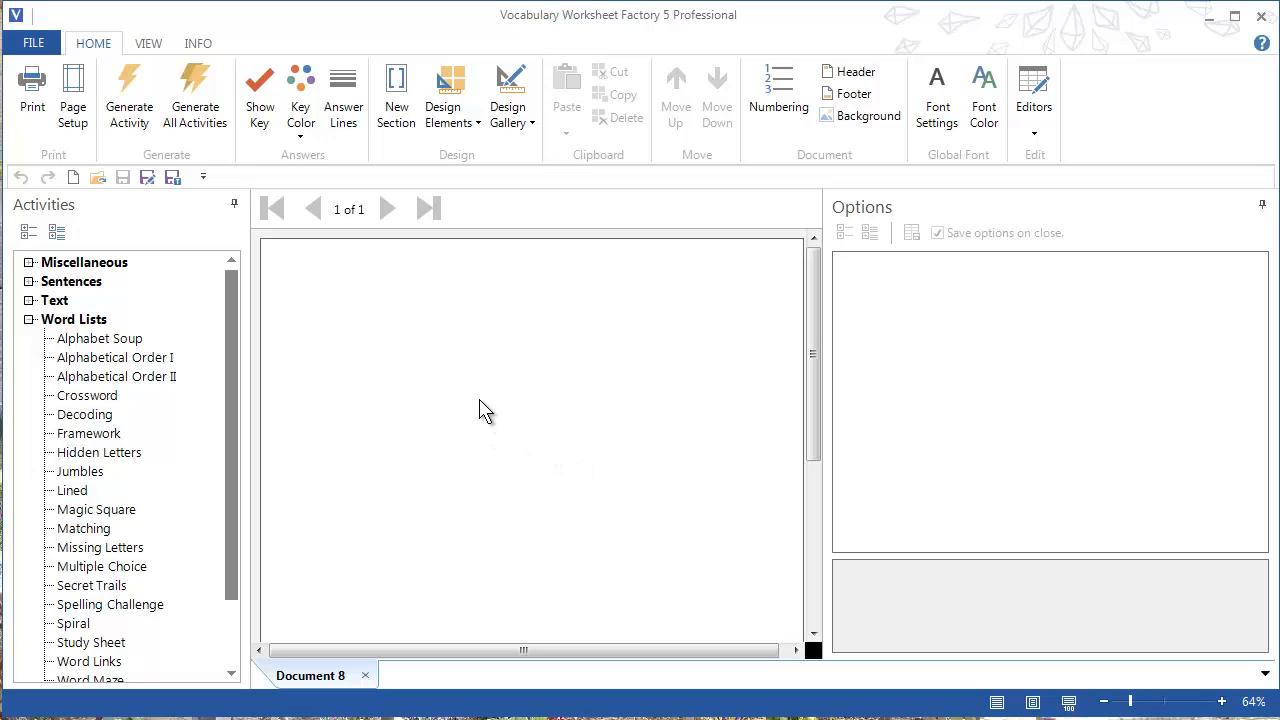
click(481, 132)
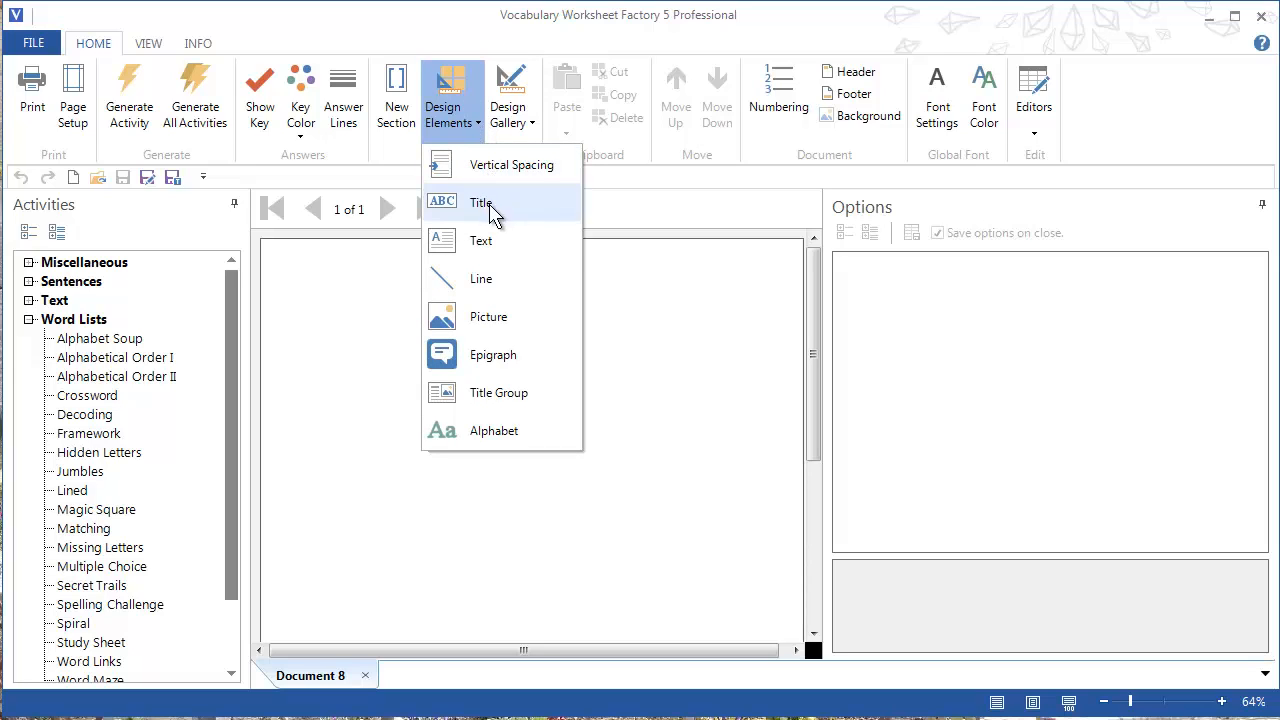
click(498, 393)
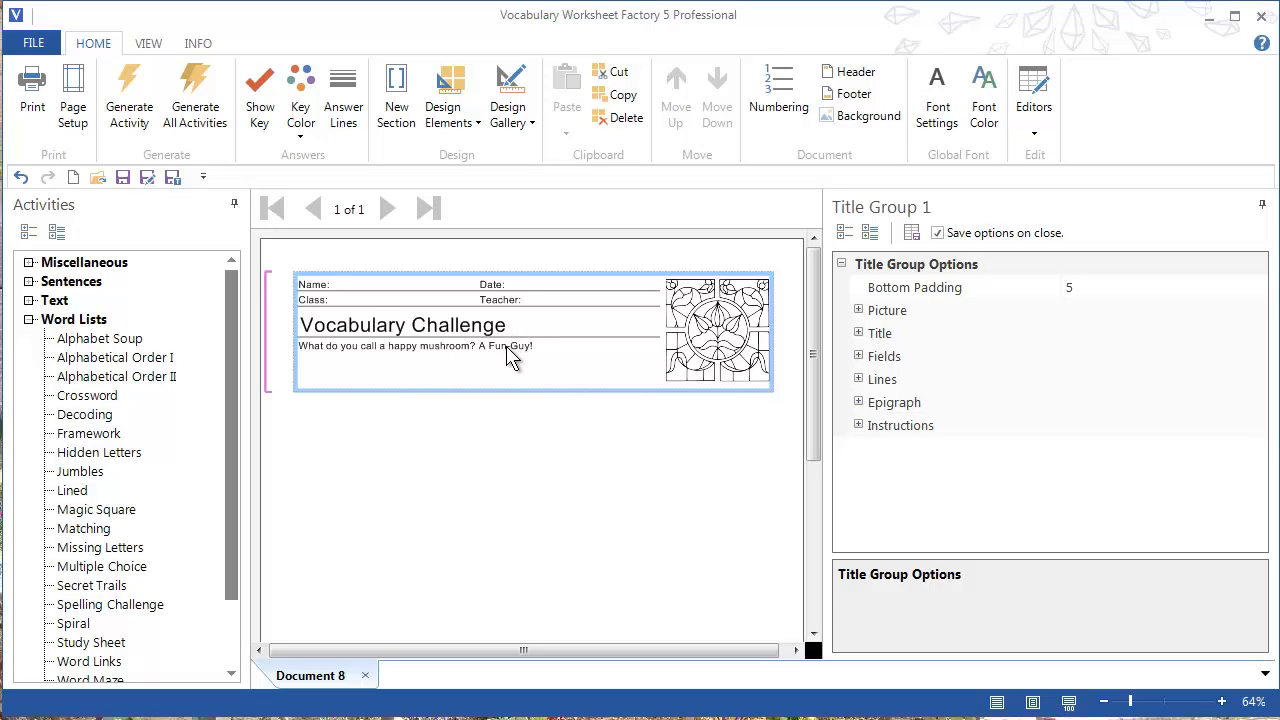
Make the title group's instructions visible and hide them again, declining to save the document
click(858, 426)
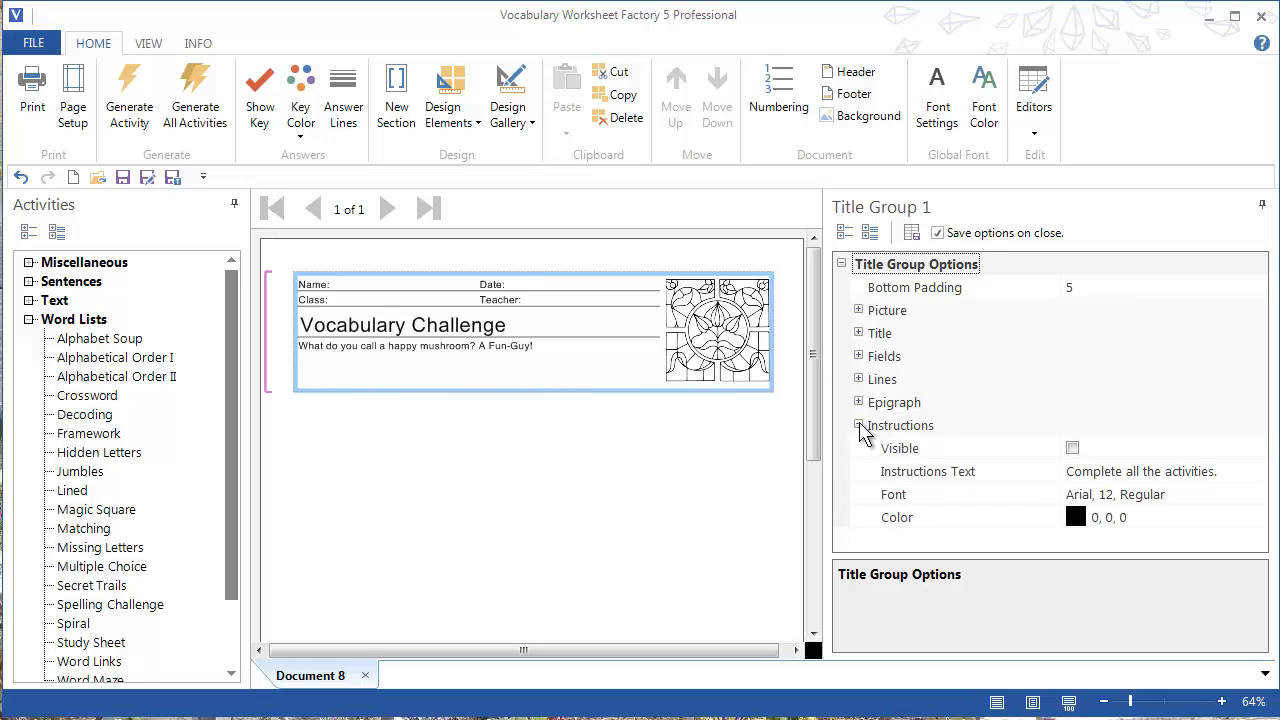
click(1072, 448)
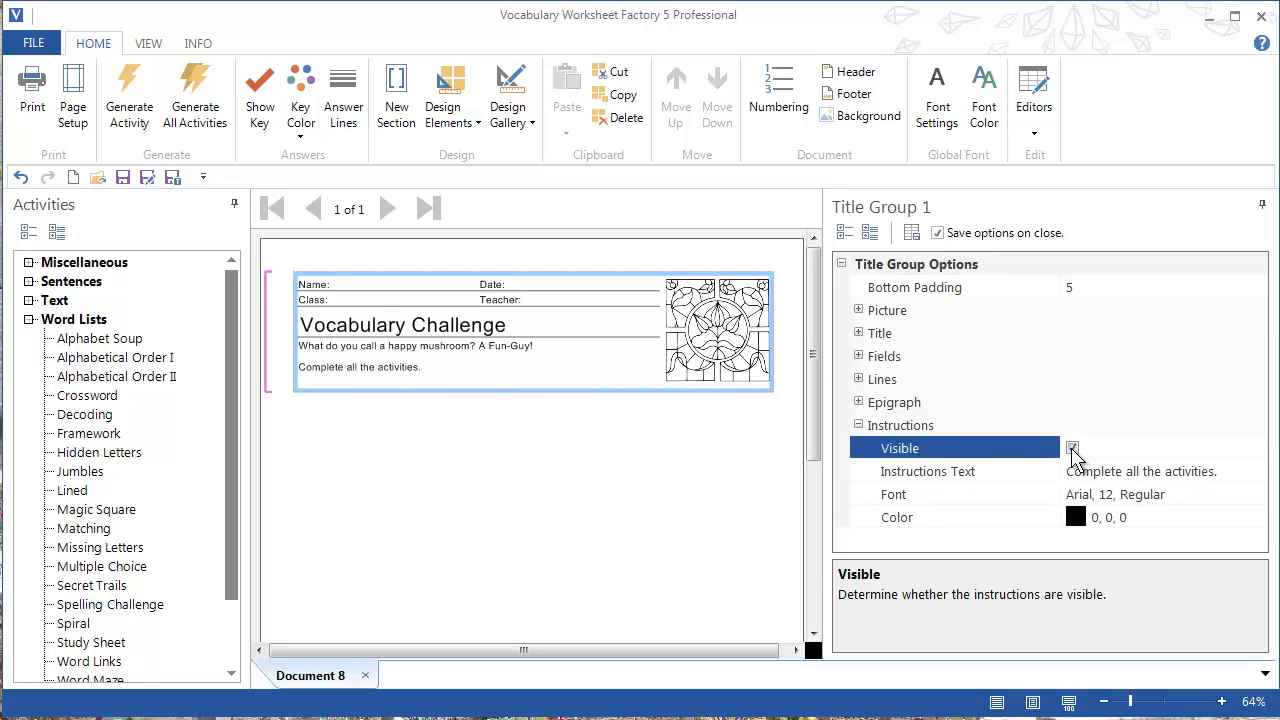
click(1072, 448)
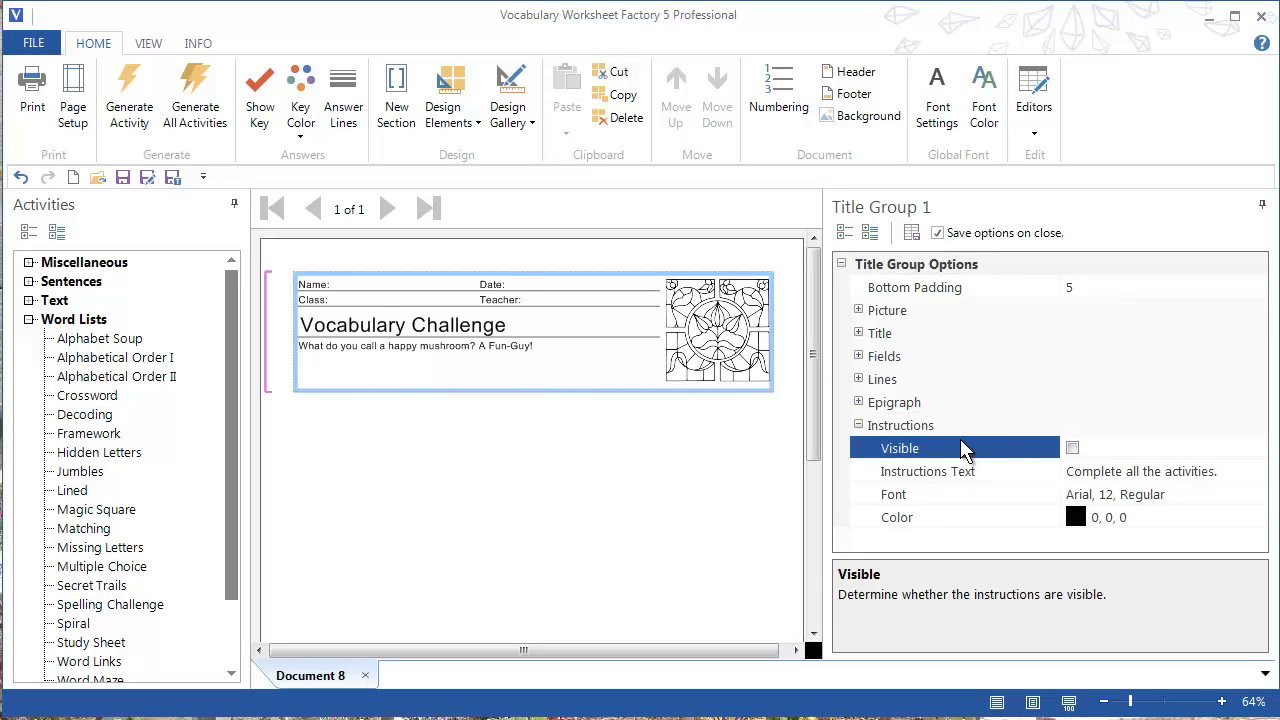
click(858, 426)
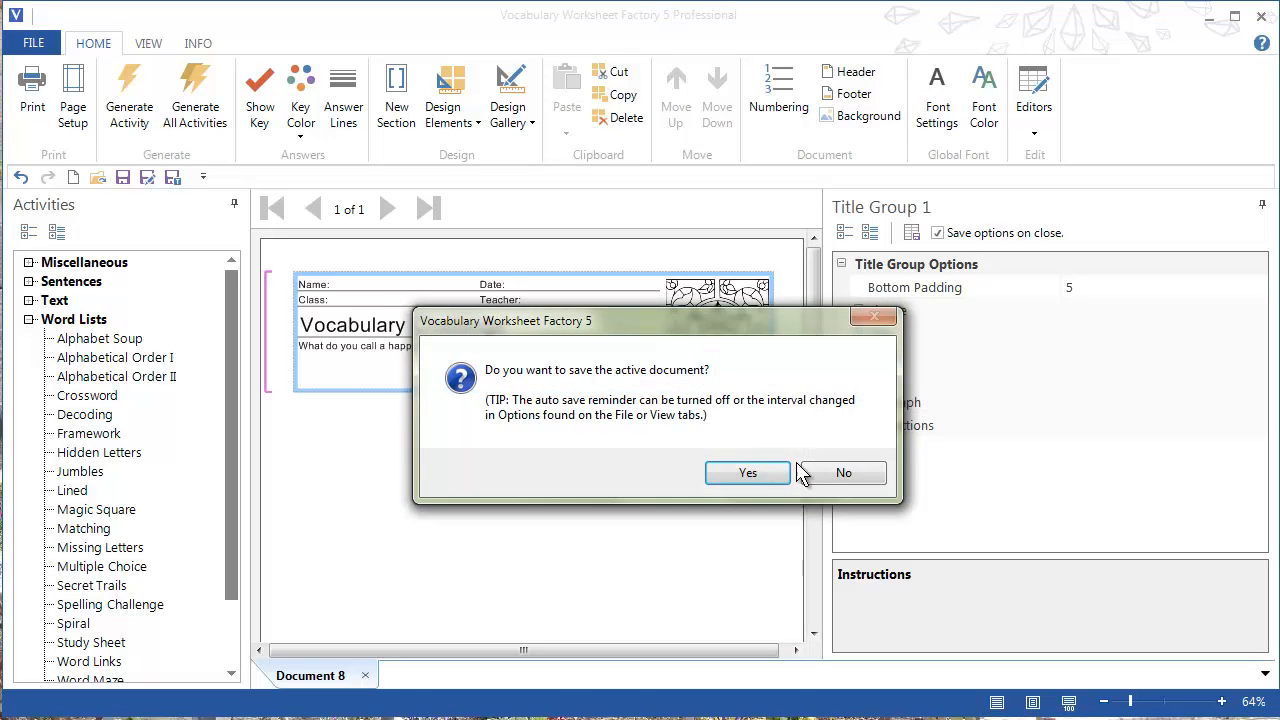
click(810, 472)
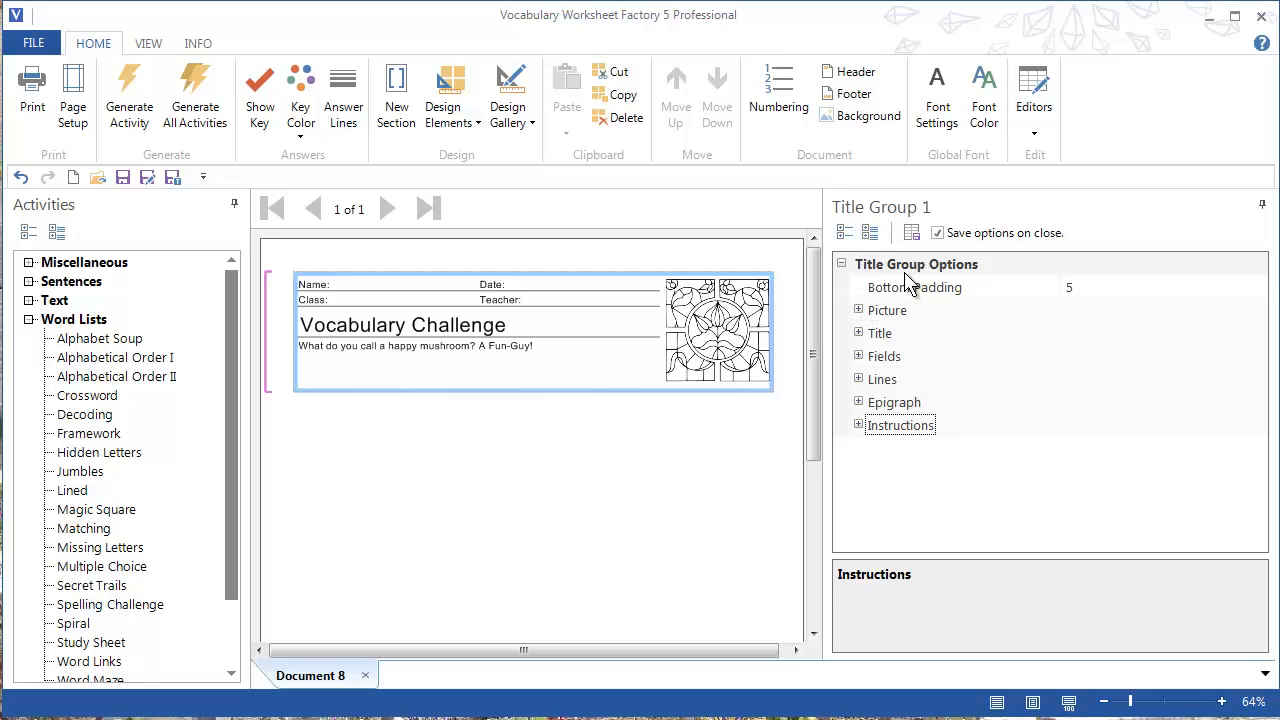
Set the title group picture's alignment to Left and open the picture for editing
click(858, 311)
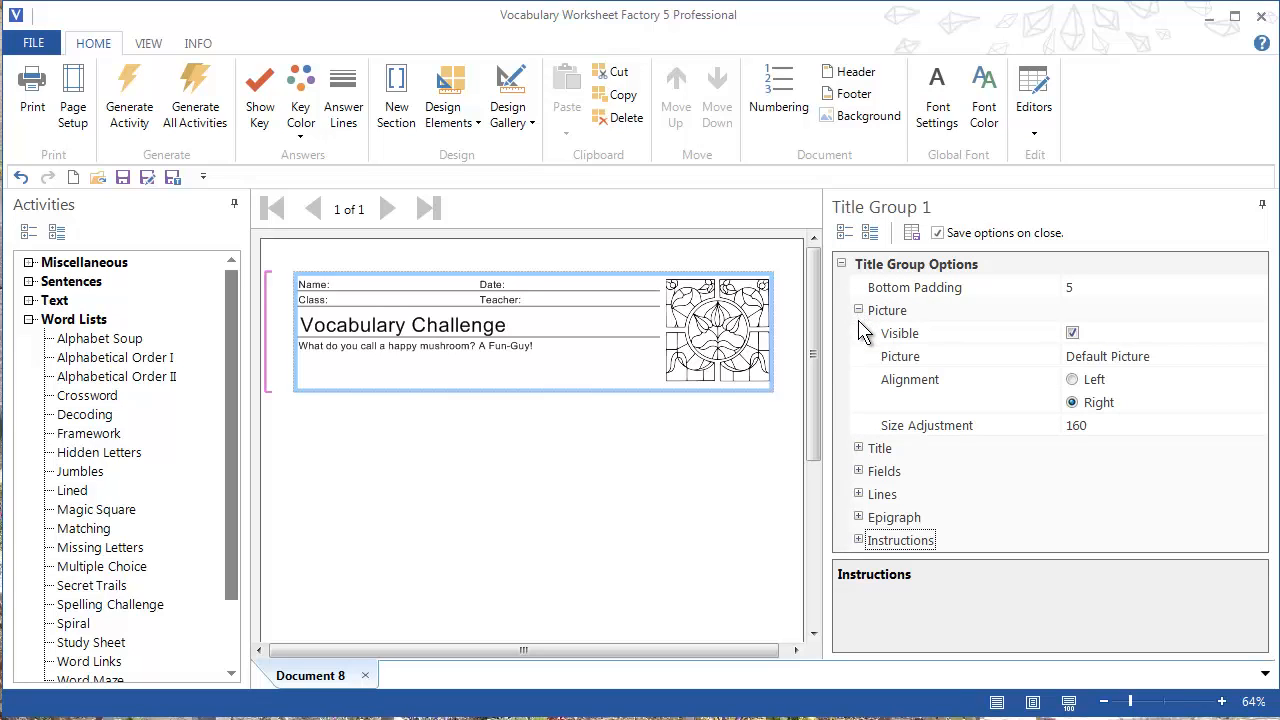
click(1073, 381)
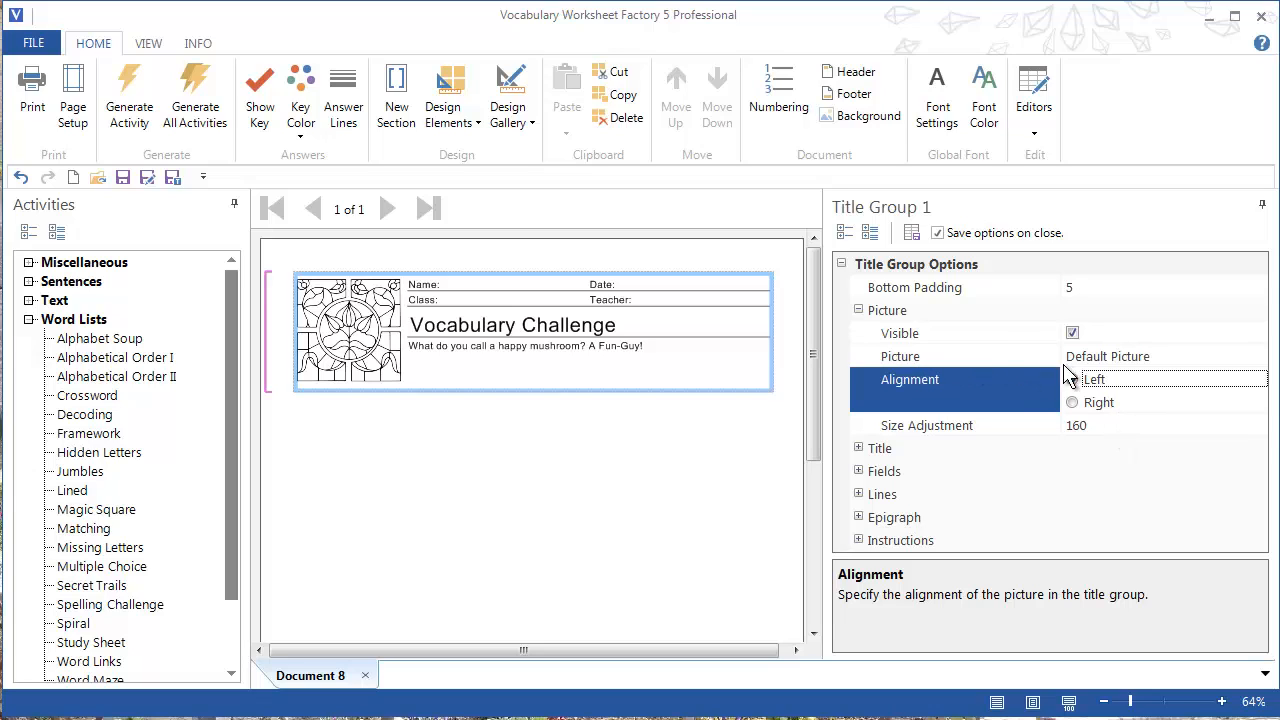
click(1022, 358)
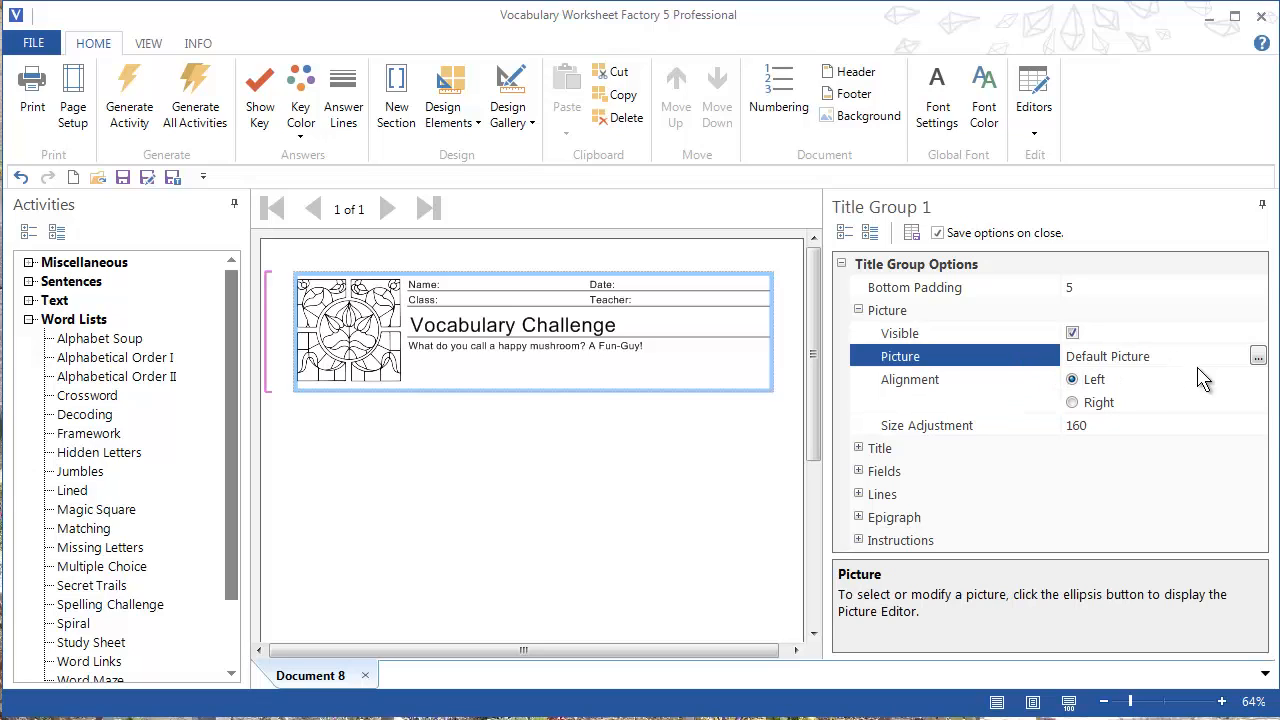
click(1257, 358)
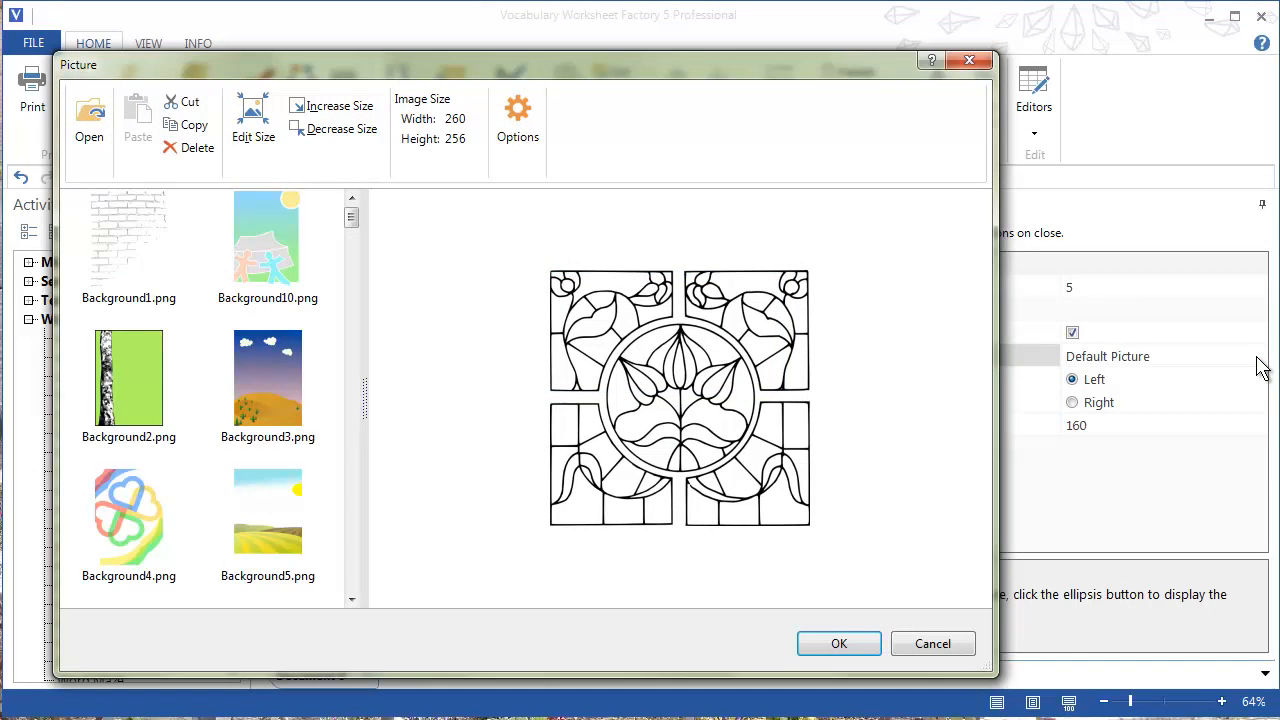
drag(566, 70, 649, 46)
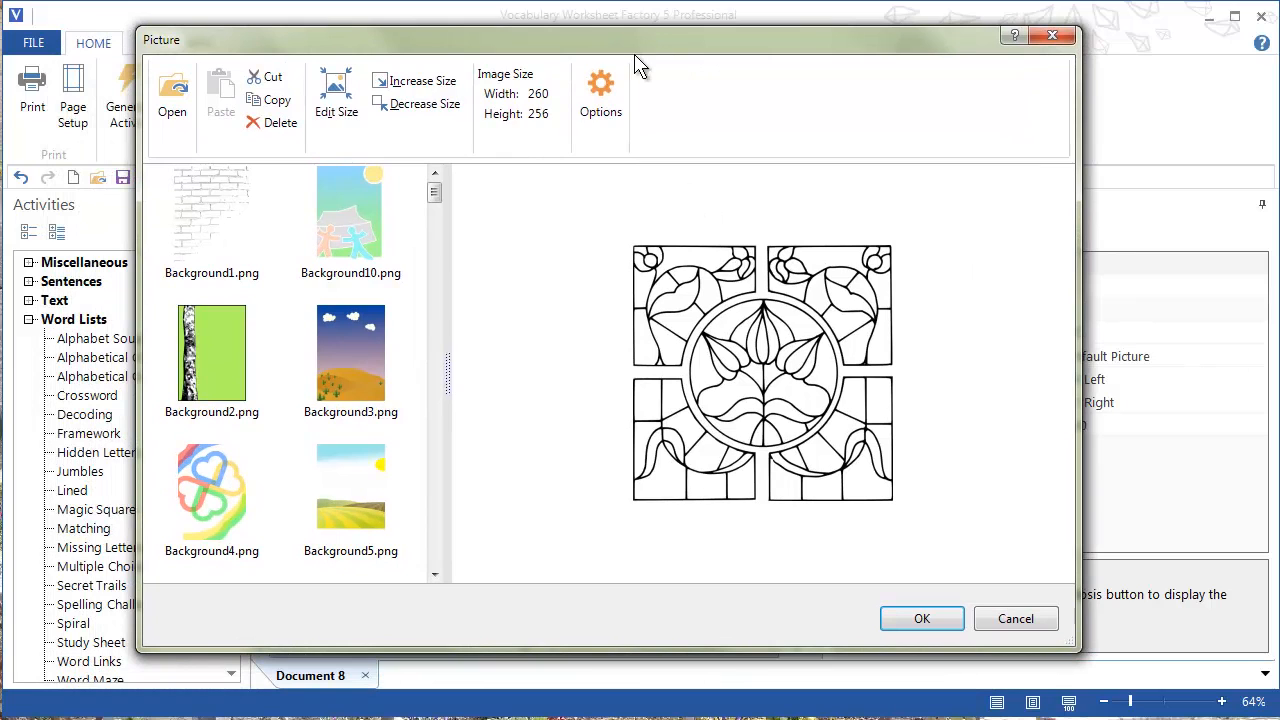
Set the default picture import size to a maximum width or height of 165
click(602, 89)
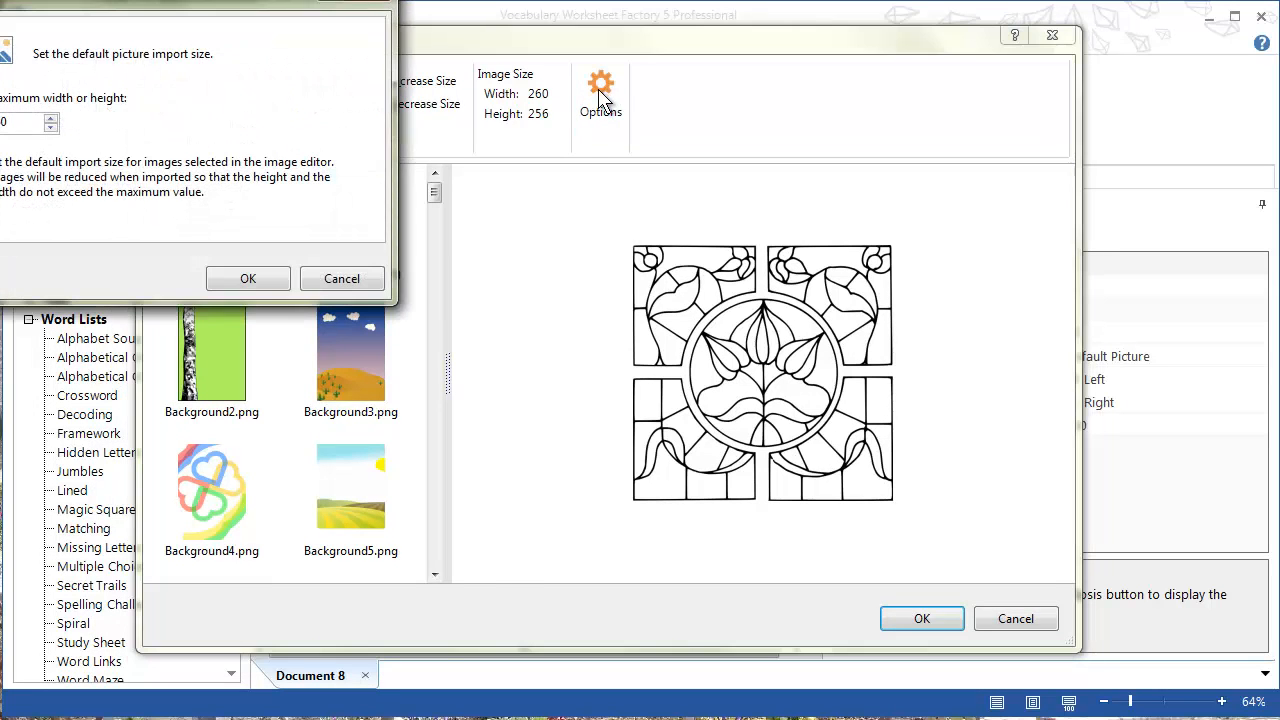
drag(237, 5, 700, 118)
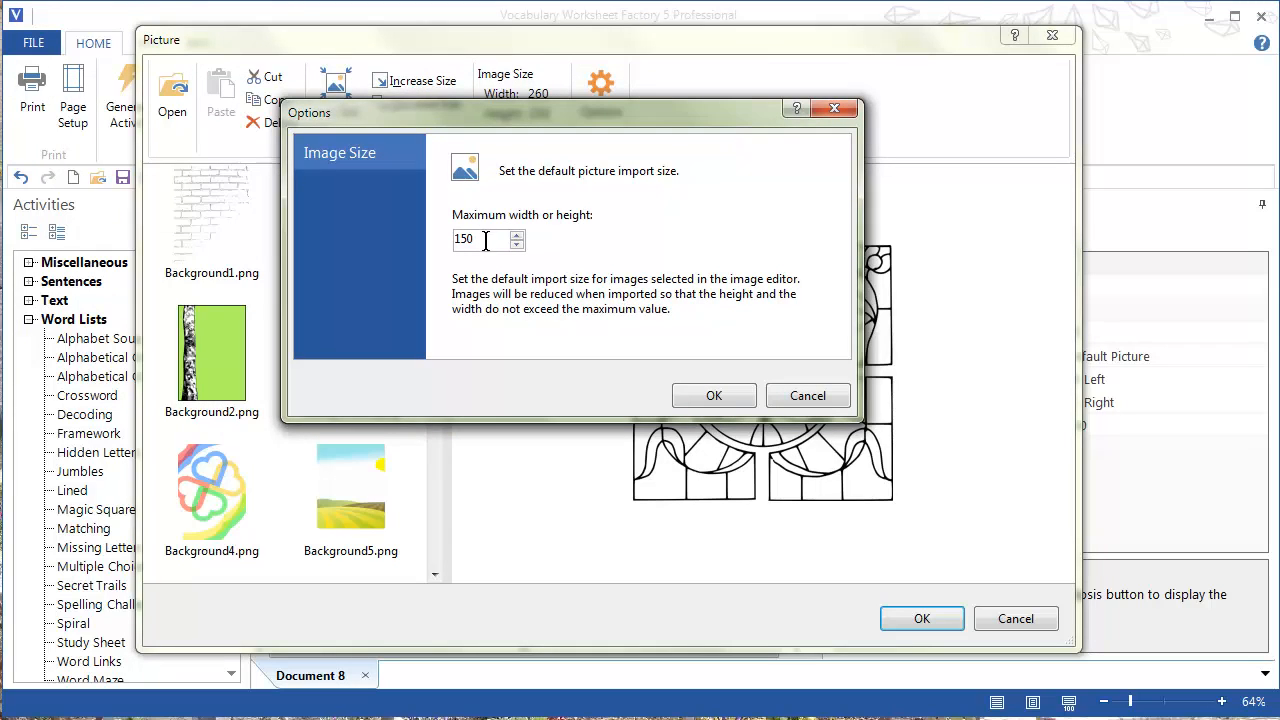
drag(485, 240, 443, 240)
text(200)
drag(483, 238, 430, 245)
text(165)
click(713, 397)
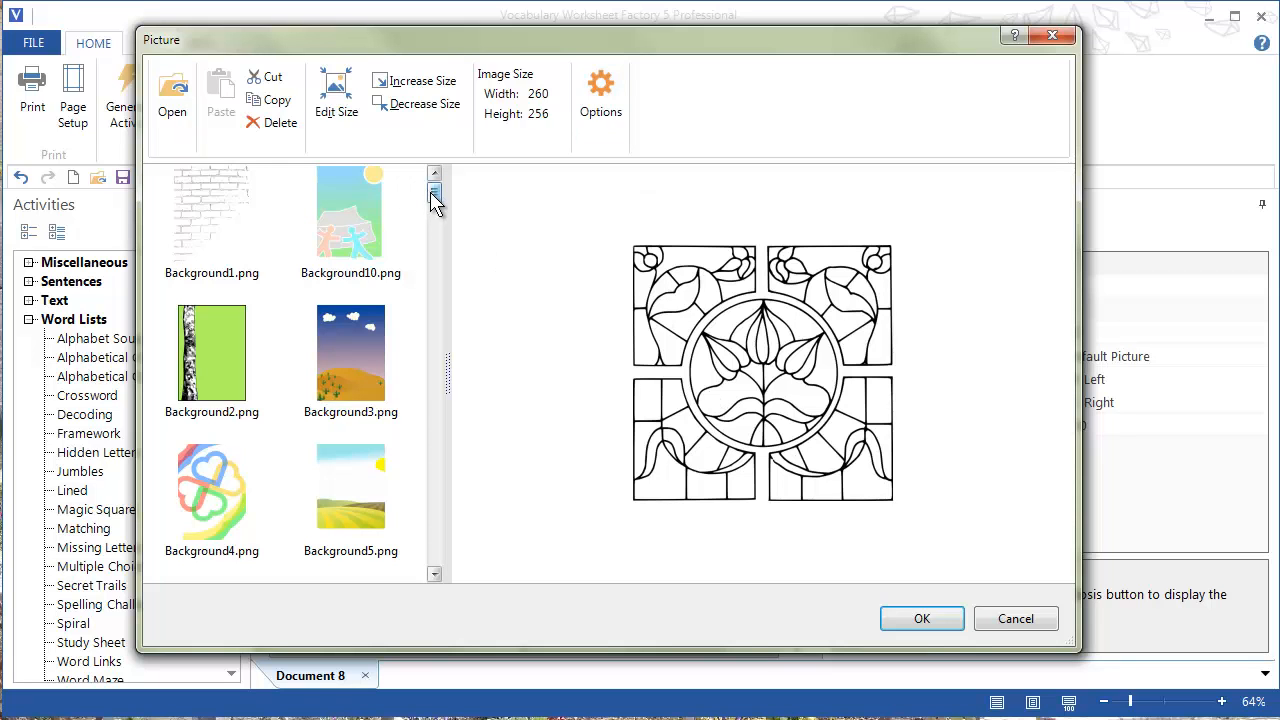
Replace the title group's picture with the butterfly image Clipart12.png
drag(435, 194, 436, 352)
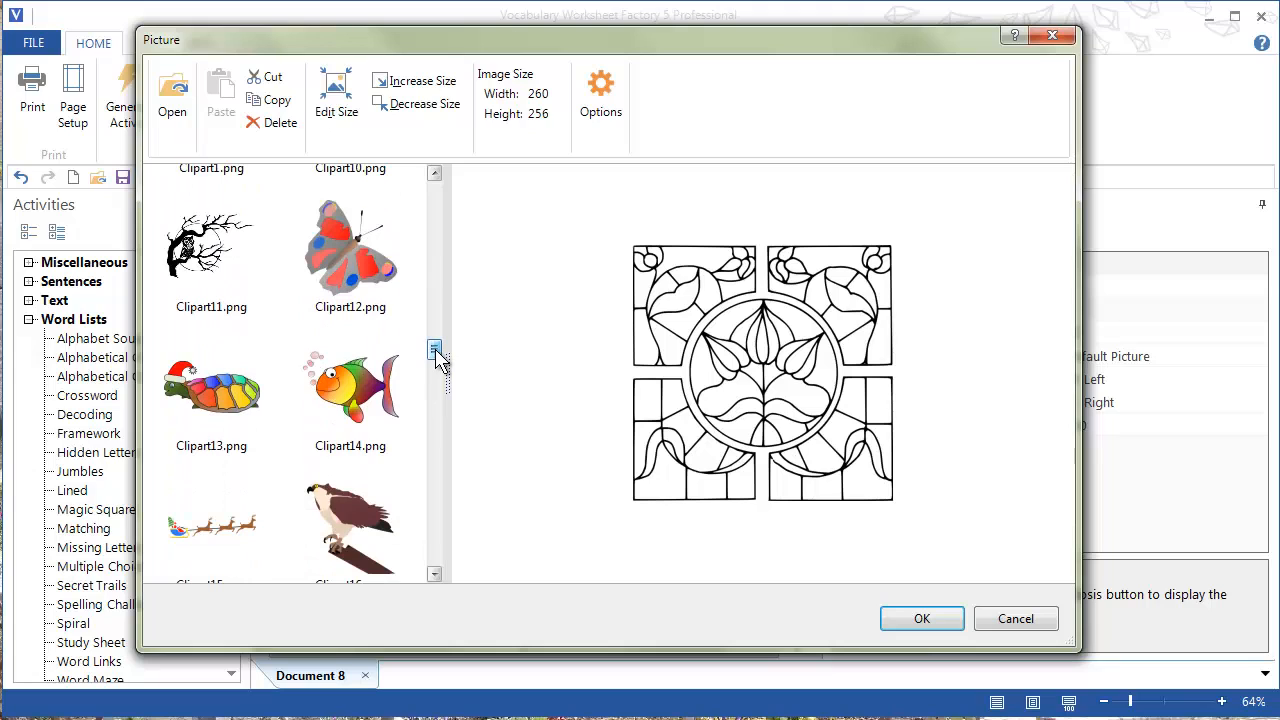
click(330, 244)
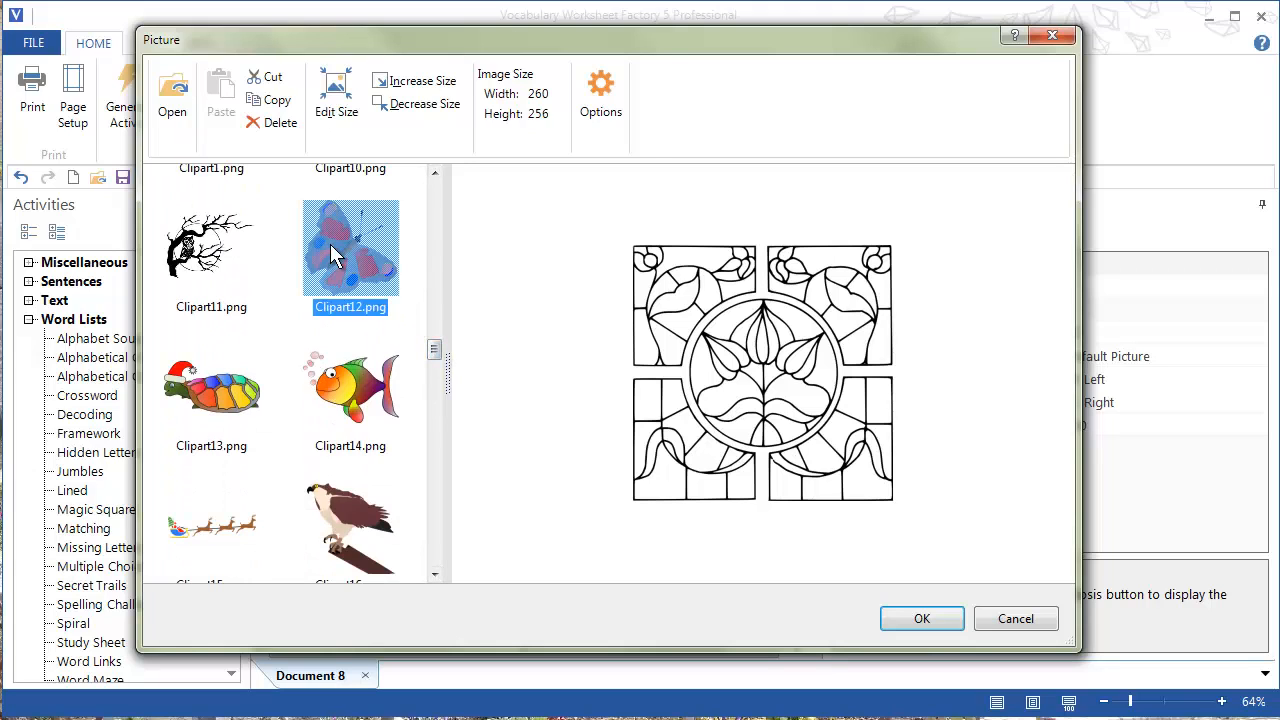
click(921, 619)
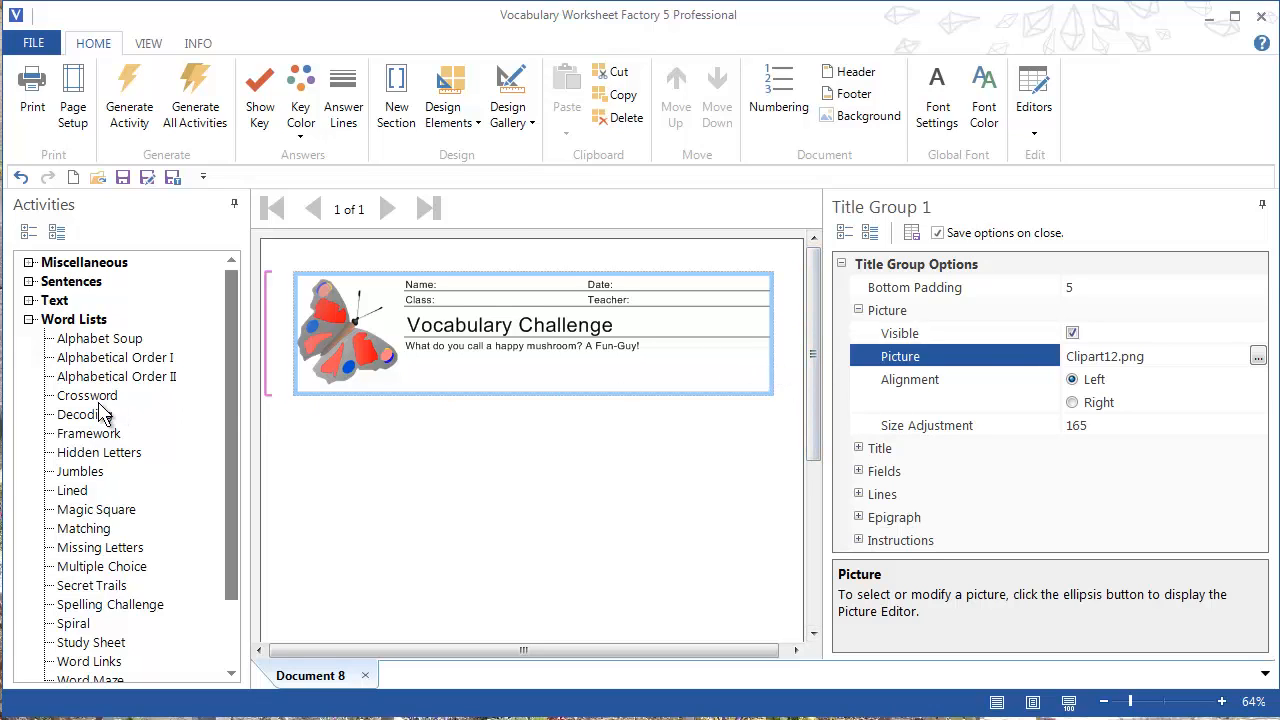
Add a Jumbles activity below the title group and delete it again
double_click(82, 472)
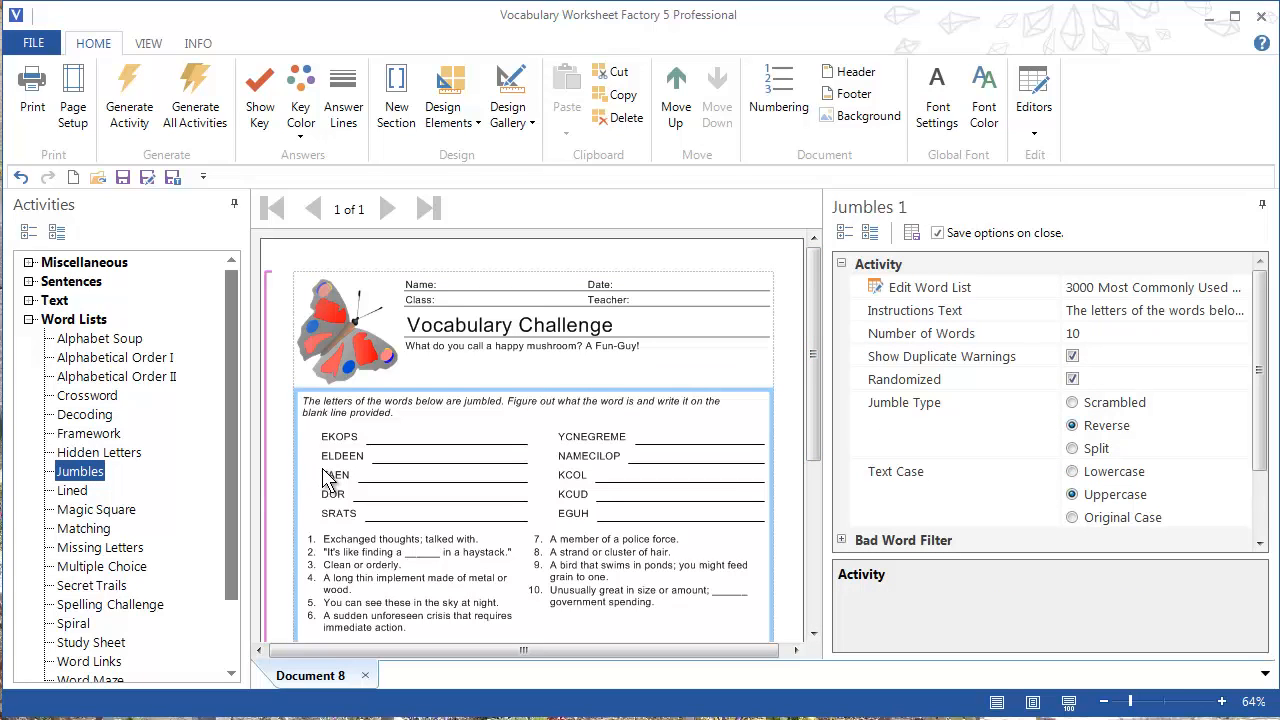
click(318, 480)
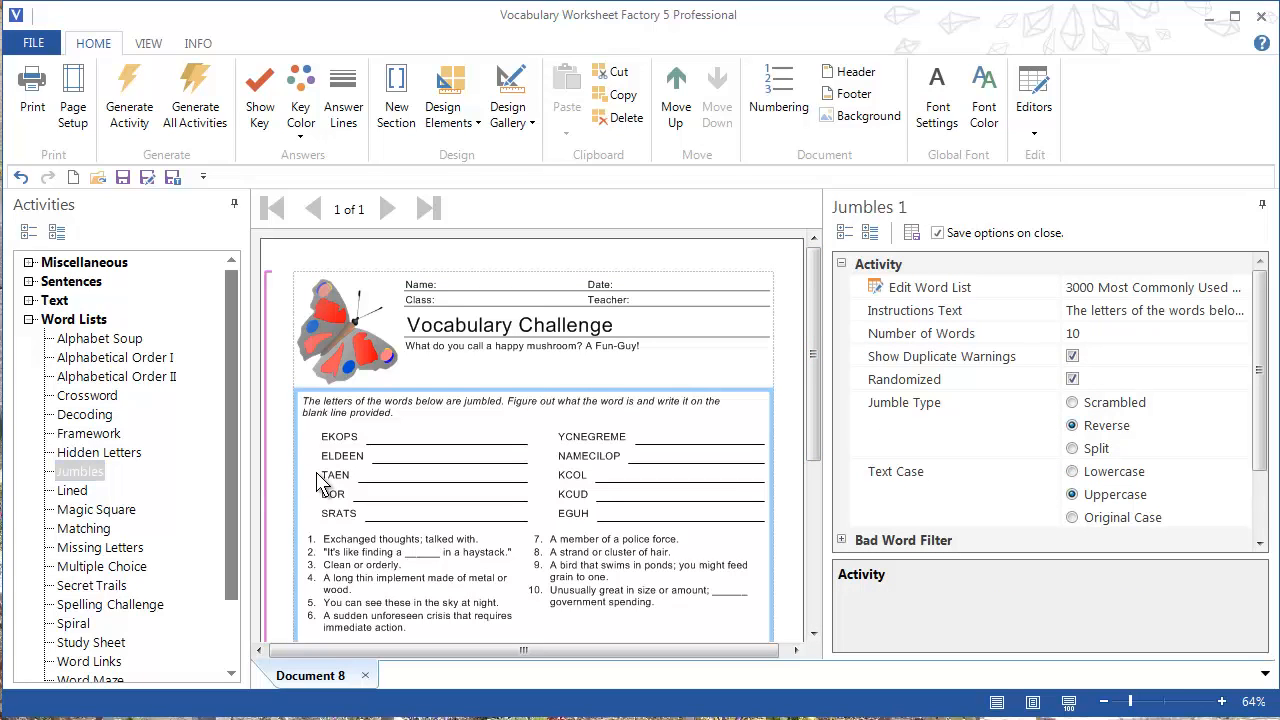
key(Delete)
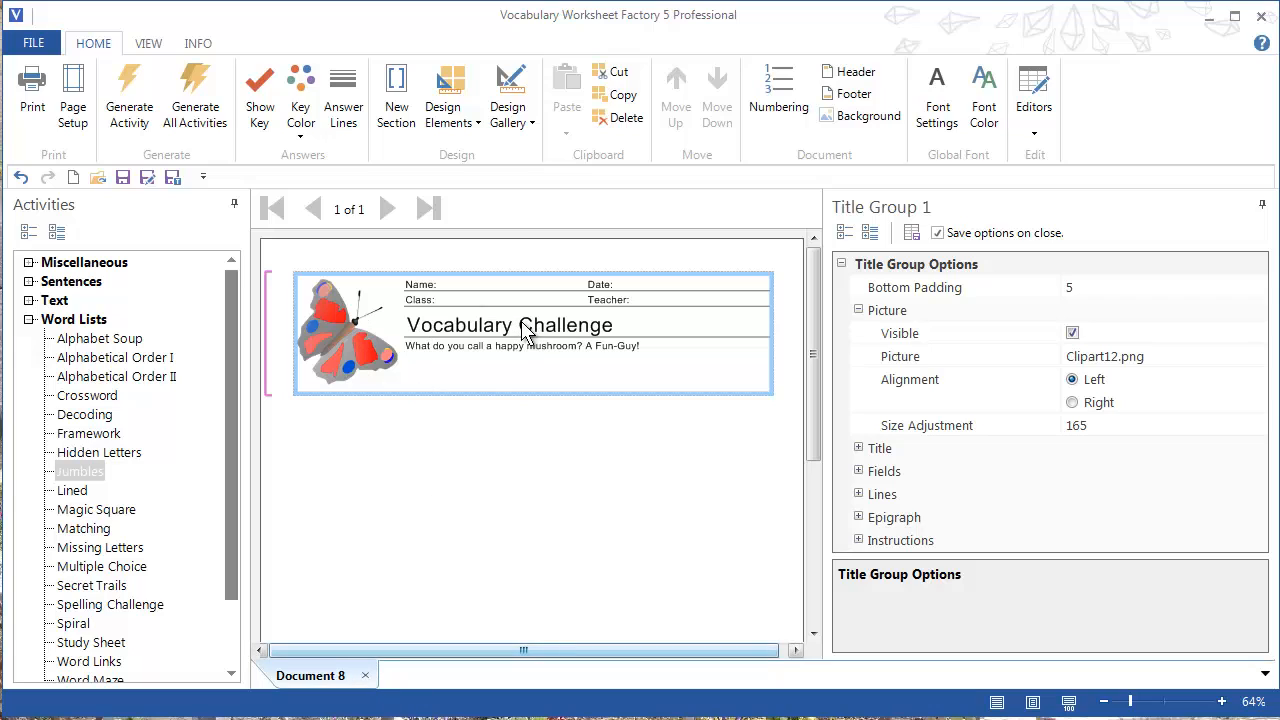
Close Document 8 without saving its changes
click(366, 677)
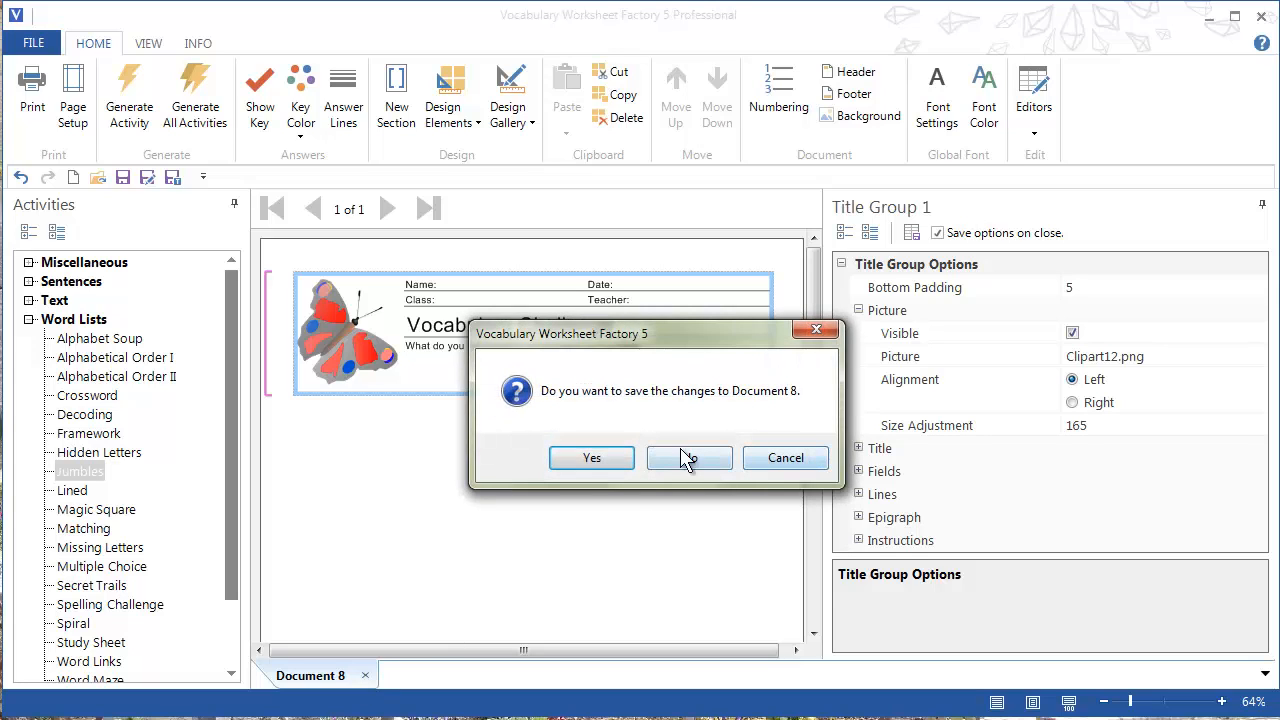
click(688, 460)
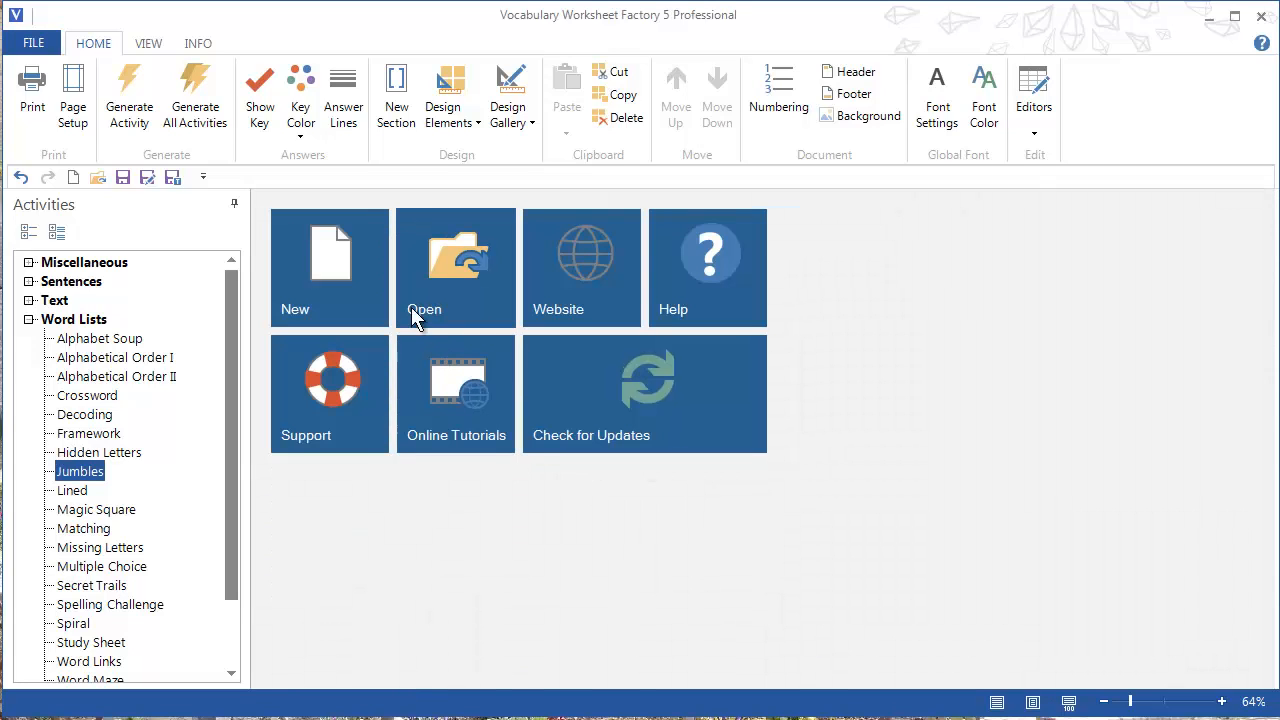
Create a new worksheet document and insert a Title Group design element in it
click(337, 262)
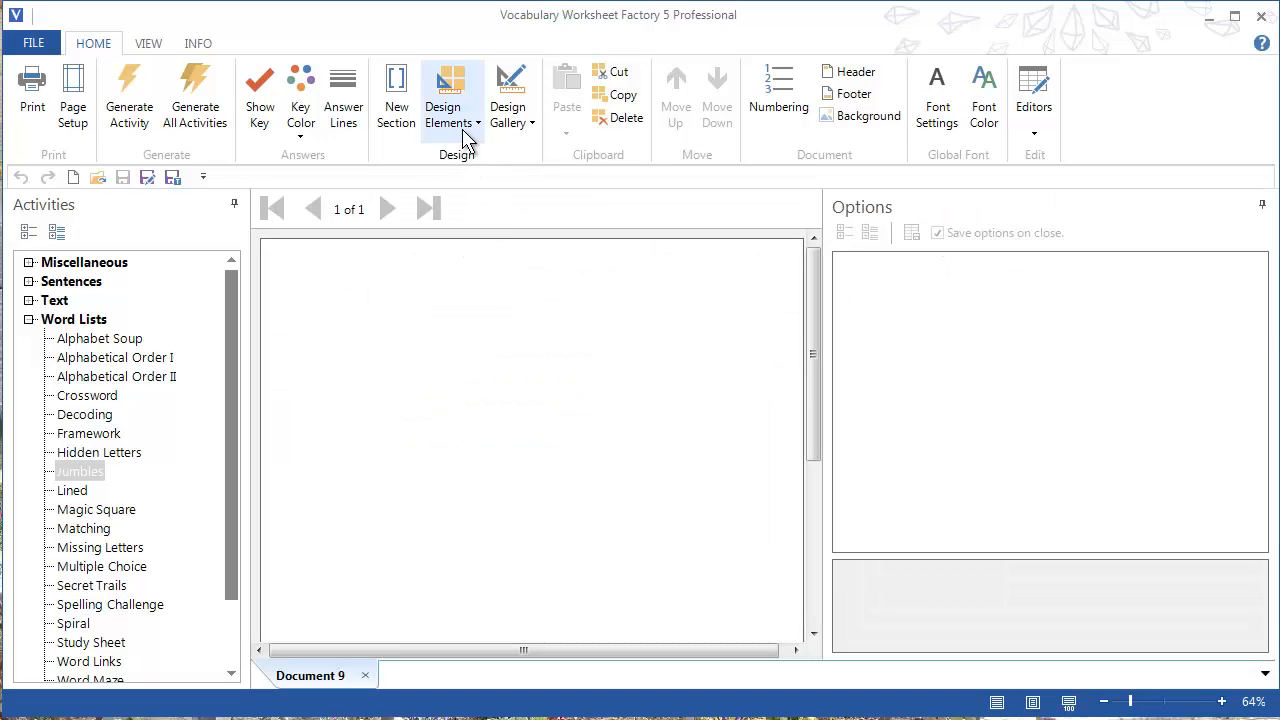
click(466, 128)
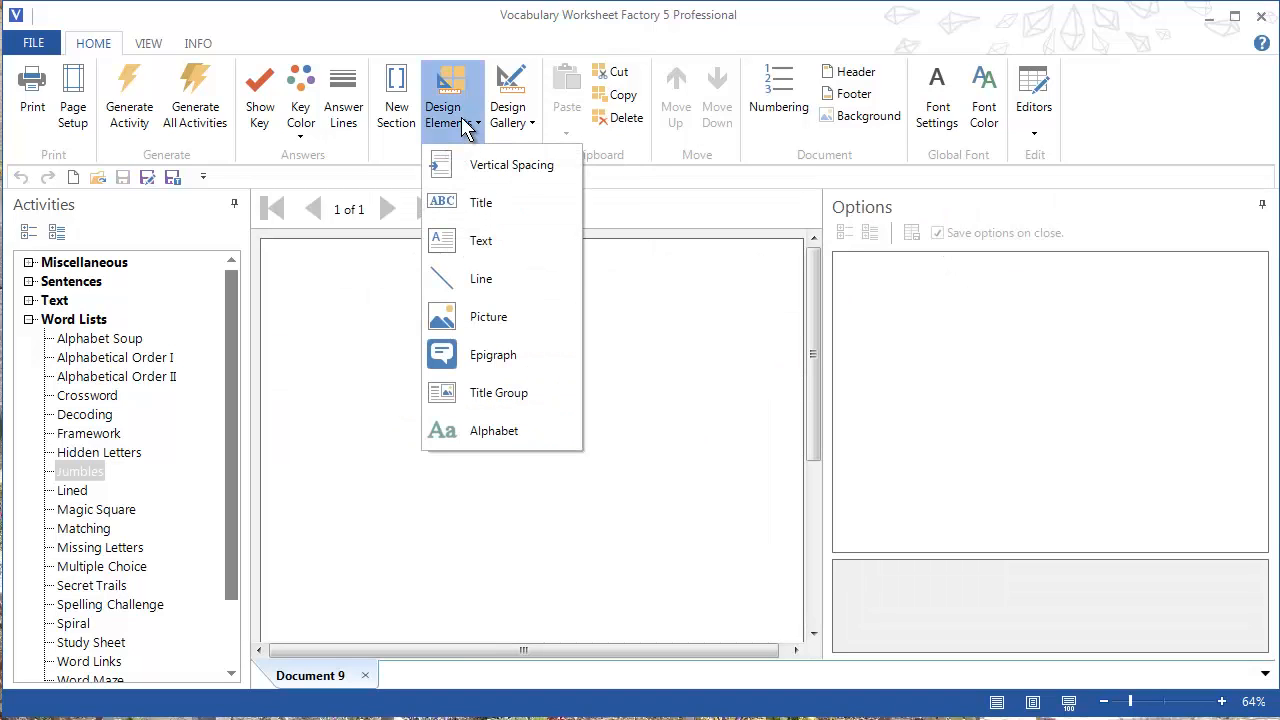
click(494, 393)
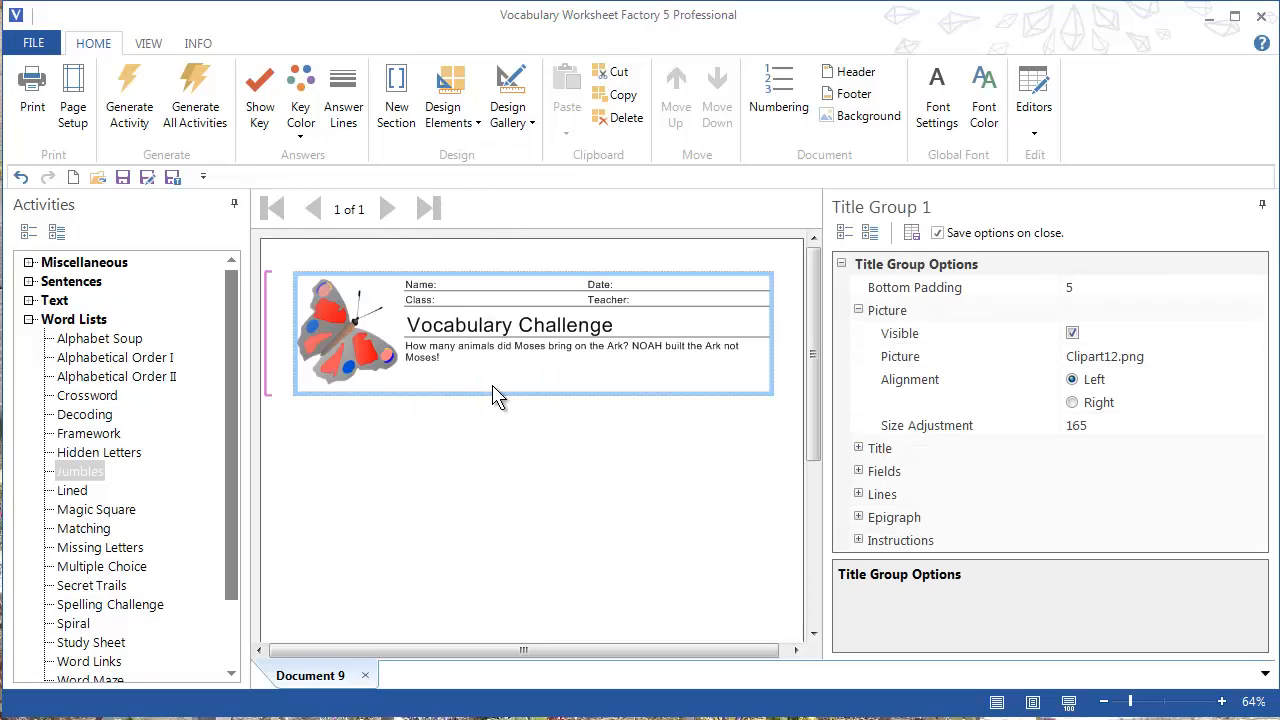